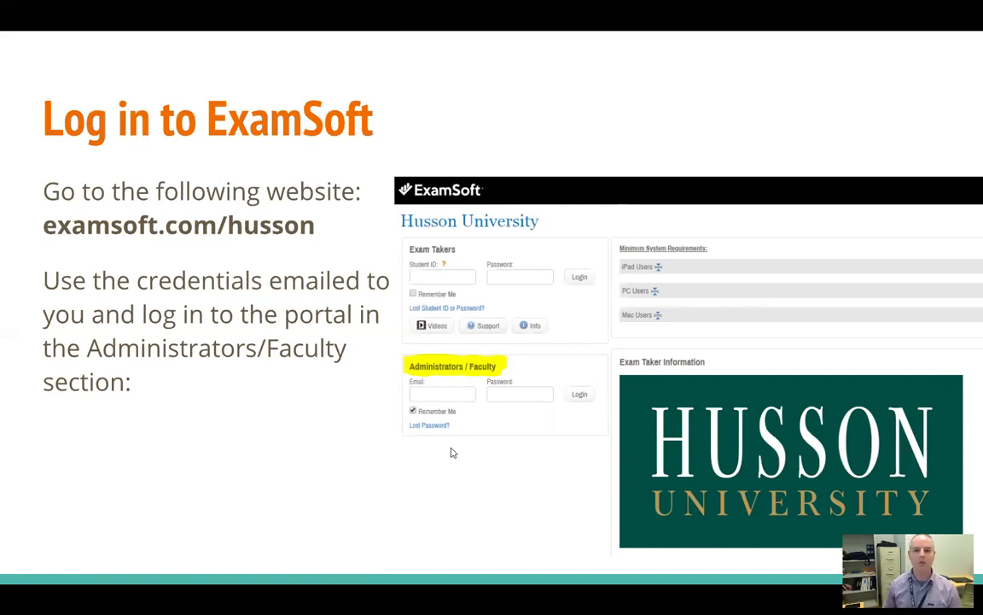
{"action": "key", "text": "Right"}
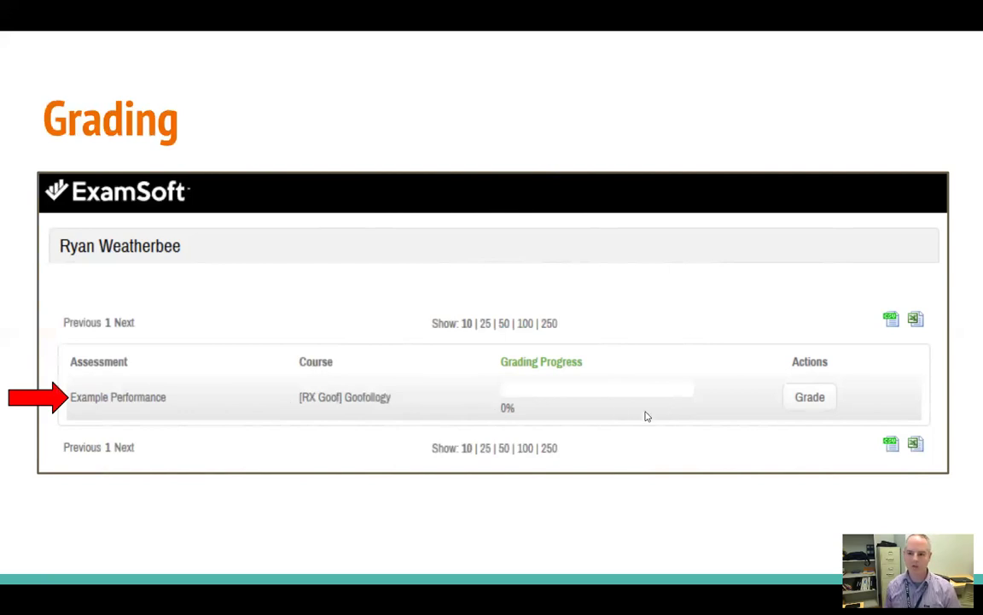
{"action": "mouse_move", "coordinate": [616, 503]}
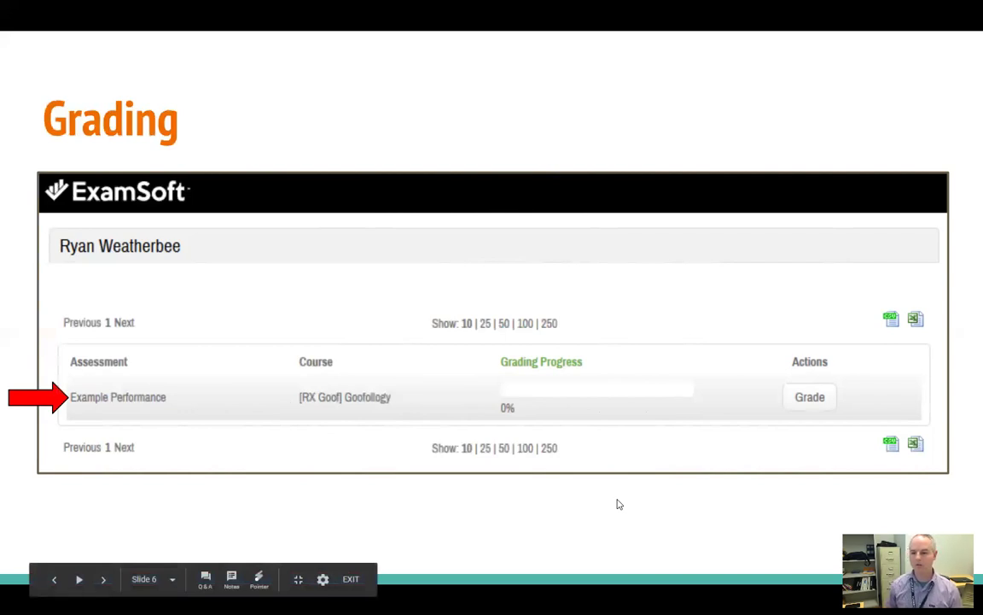
{"action": "key", "text": "Right"}
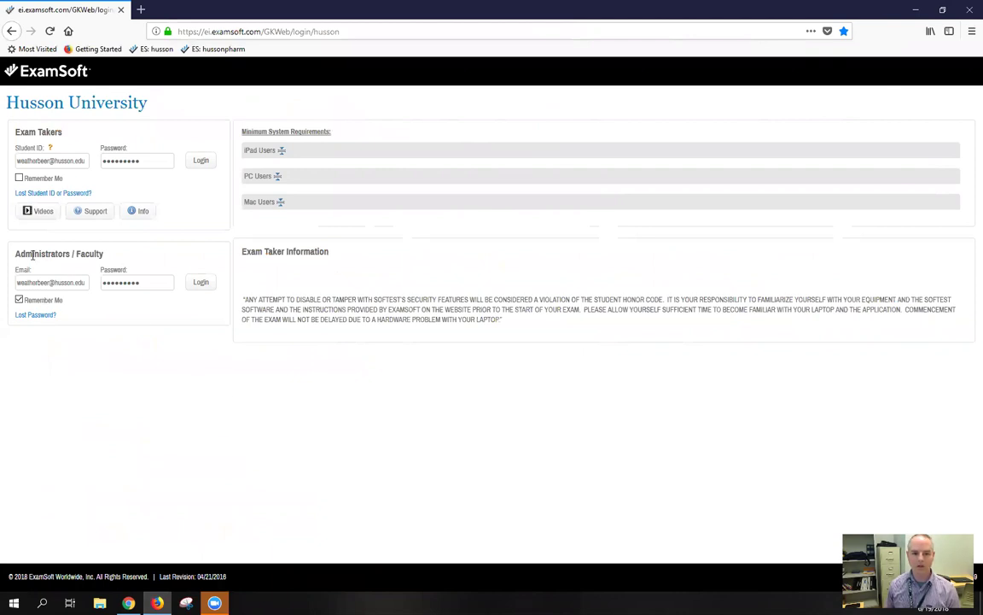
Log in to the ExamSoft faculty portal and open the Example Performance grading sheet of the first ungraded exam taker.
{"action": "left_click", "coordinate": [196, 286]}
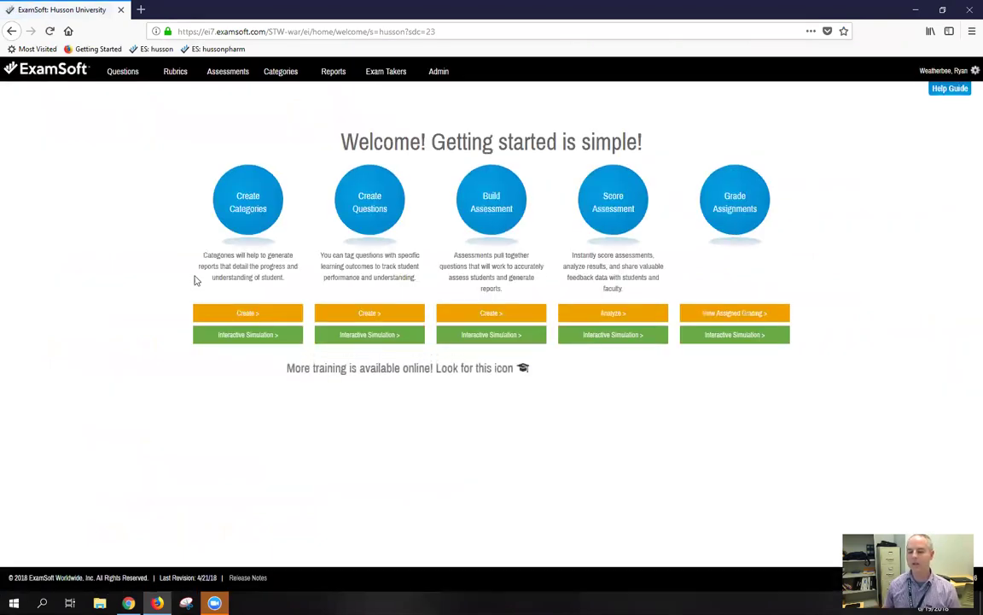
{"action": "left_click", "coordinate": [738, 206]}
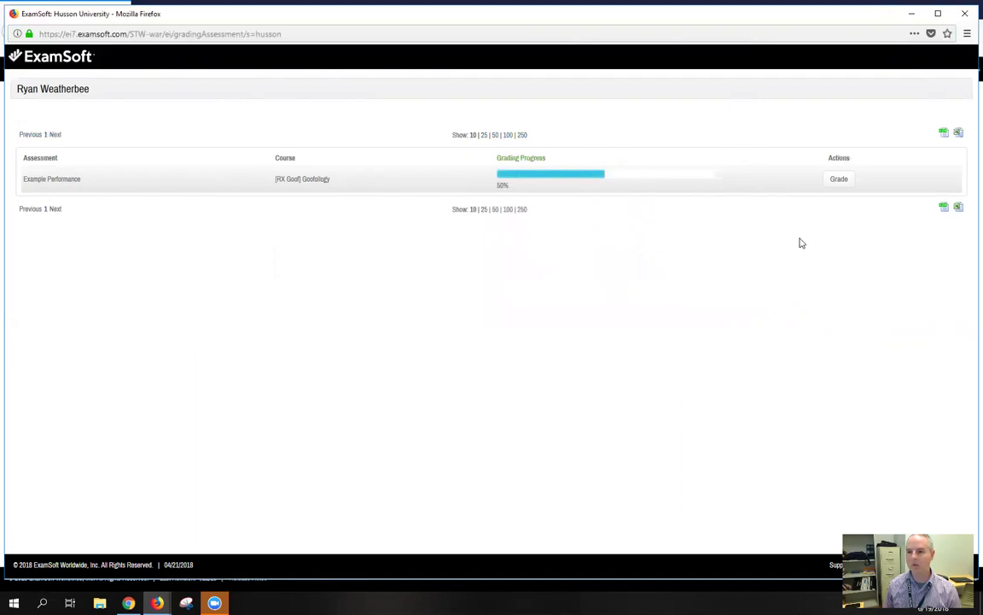
{"action": "left_click", "coordinate": [839, 181]}
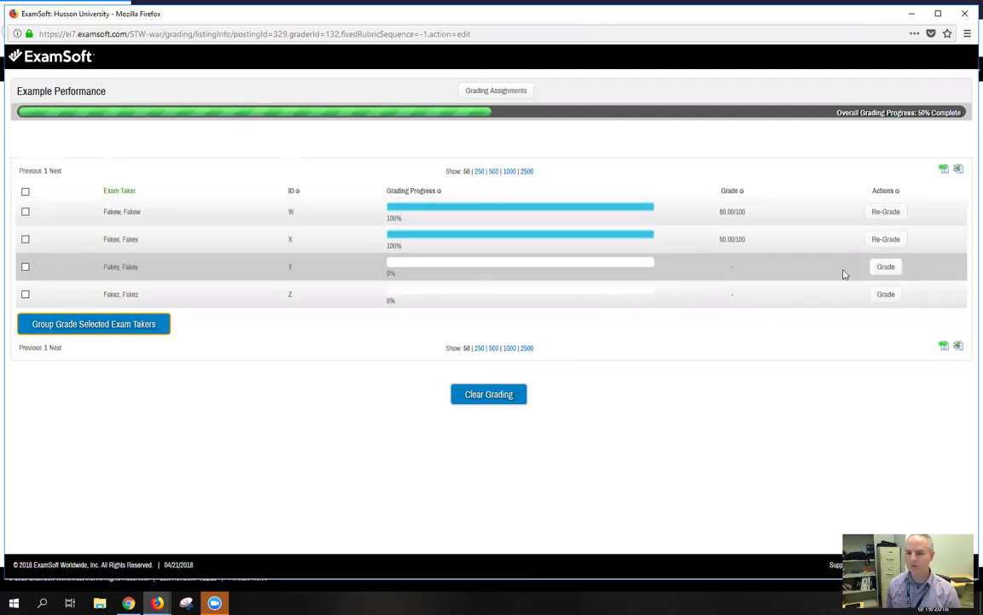
{"action": "left_click", "coordinate": [886, 267]}
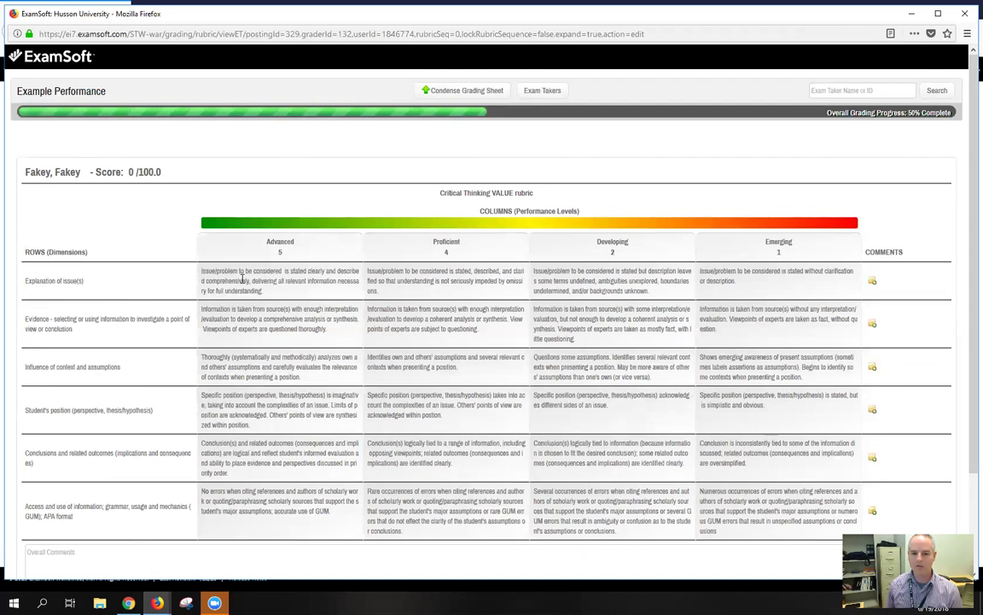
Examine the Advanced, Proficient, Developing and Emerging levels of the rubric's Explanation of issue(s) row.
{"action": "left_click", "coordinate": [245, 280]}
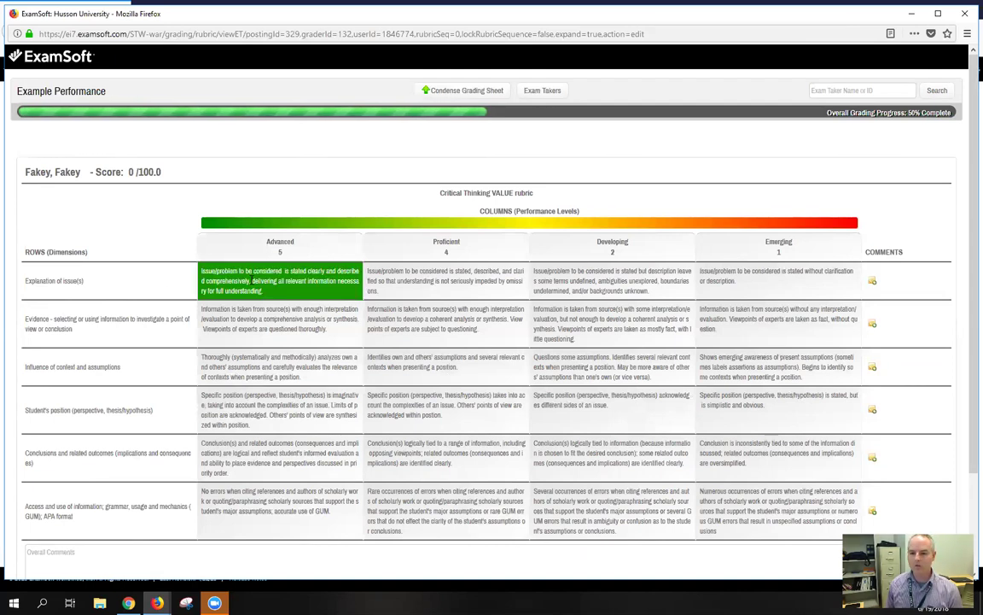
{"action": "left_click", "coordinate": [431, 280]}
{"action": "left_click", "coordinate": [561, 284]}
{"action": "left_click", "coordinate": [428, 285]}
{"action": "left_click", "coordinate": [428, 284]}
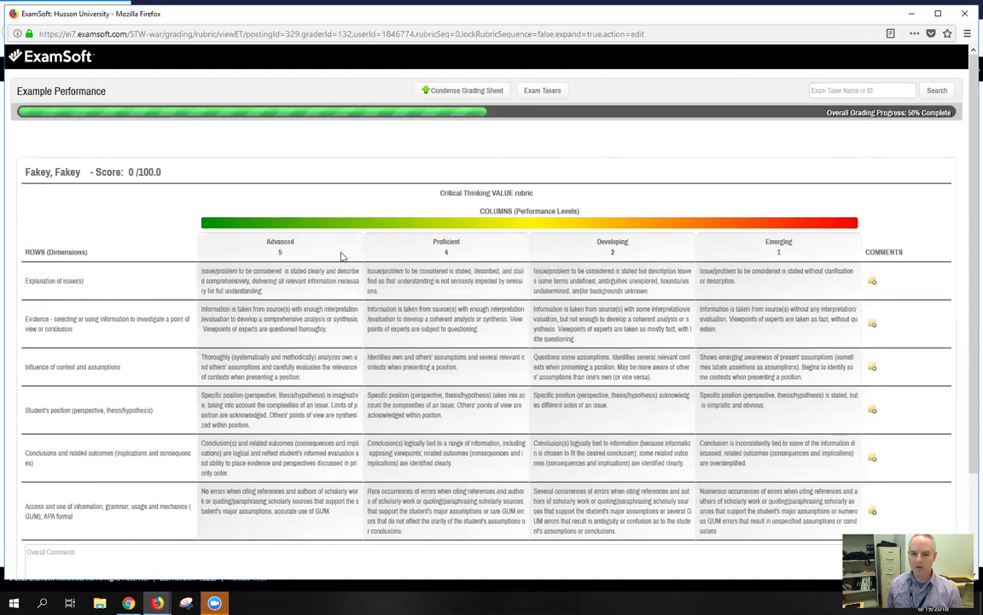
{"action": "left_click", "coordinate": [431, 273]}
{"action": "left_click", "coordinate": [526, 284]}
{"action": "left_click", "coordinate": [526, 284]}
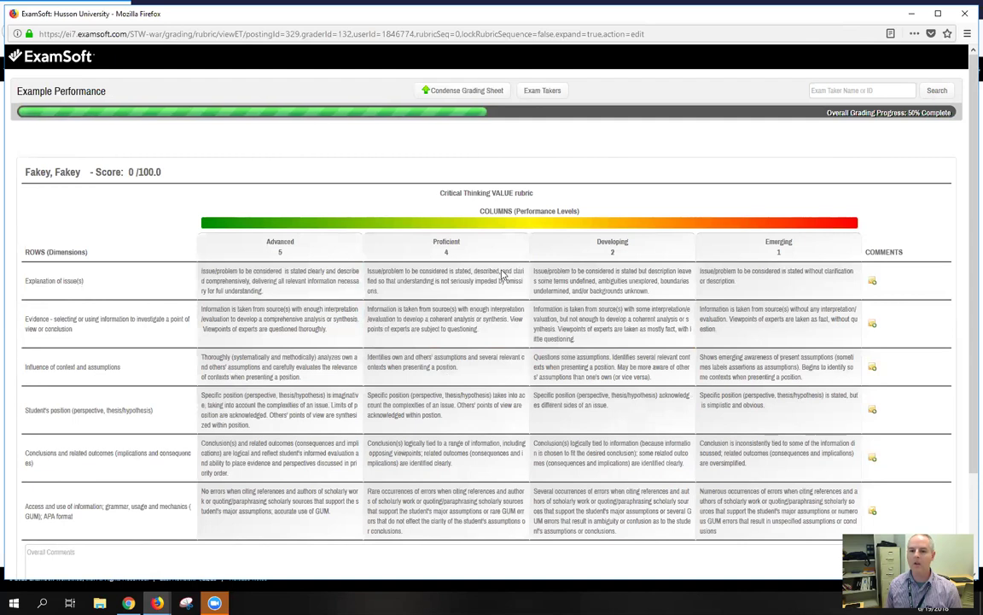
{"action": "left_click", "coordinate": [472, 279]}
{"action": "left_click", "coordinate": [751, 280]}
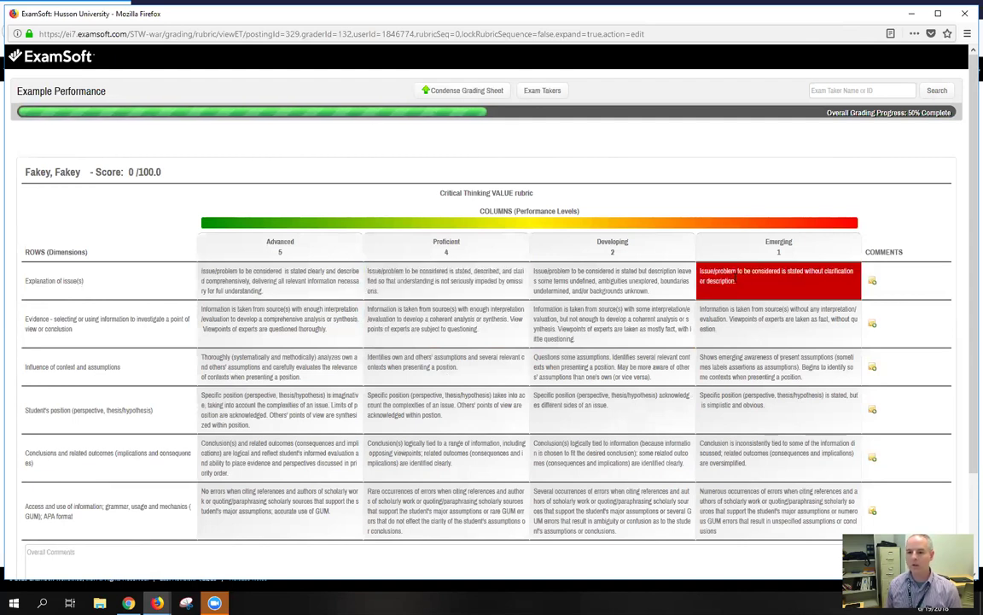
{"action": "left_click", "coordinate": [637, 280]}
{"action": "left_click", "coordinate": [487, 279]}
{"action": "left_click", "coordinate": [275, 275]}
{"action": "left_click", "coordinate": [751, 280]}
{"action": "left_click", "coordinate": [690, 282]}
{"action": "left_click", "coordinate": [683, 282]}
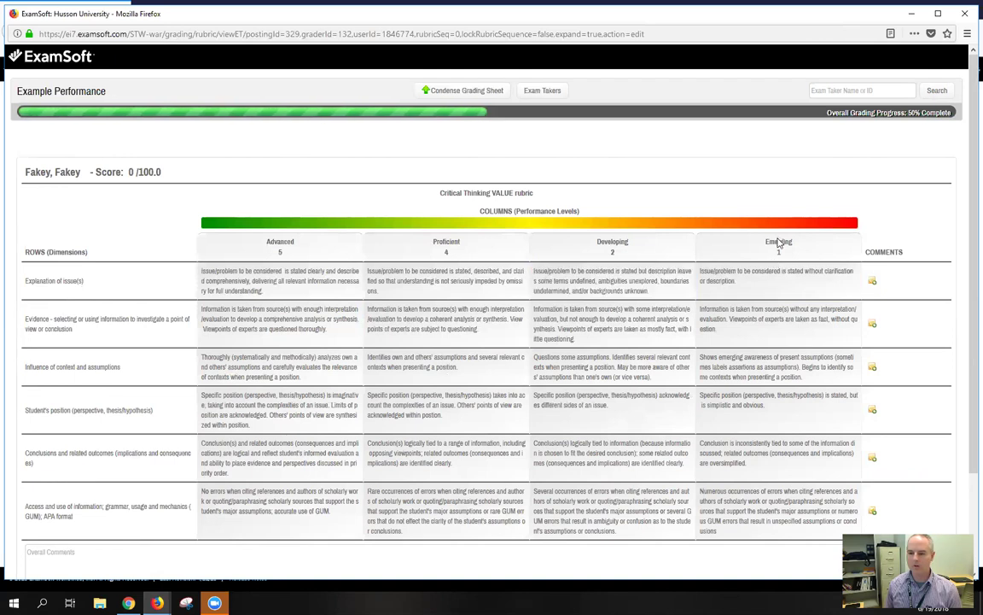
{"action": "left_click", "coordinate": [631, 279]}
{"action": "left_click", "coordinate": [476, 281]}
{"action": "left_click", "coordinate": [316, 276]}
{"action": "left_click", "coordinate": [416, 284]}
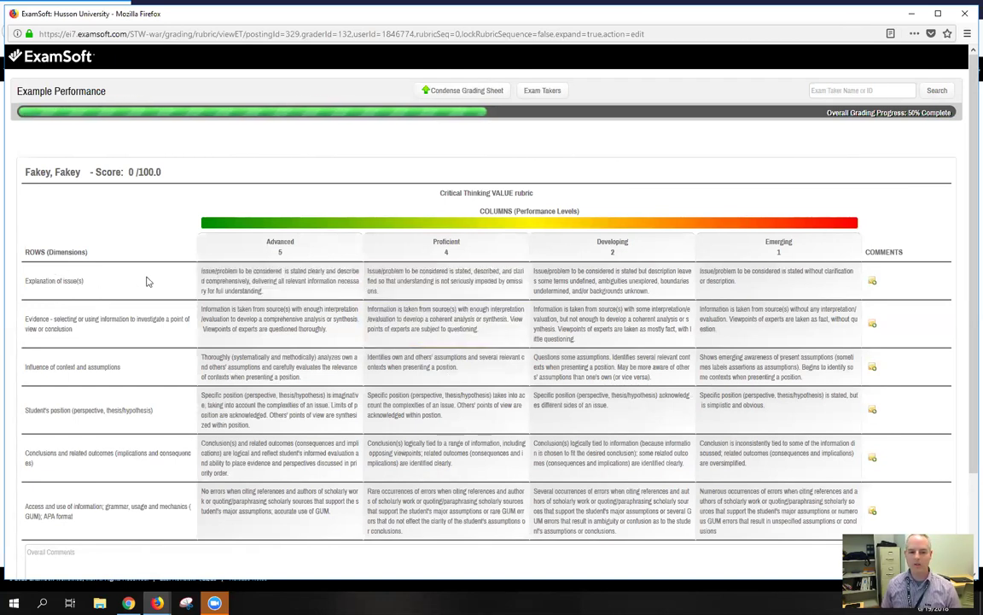
Rate the six rubric rows, in order, as Proficient, Advanced, Proficient, Emerging, Developing and Advanced.
{"action": "left_click", "coordinate": [443, 281]}
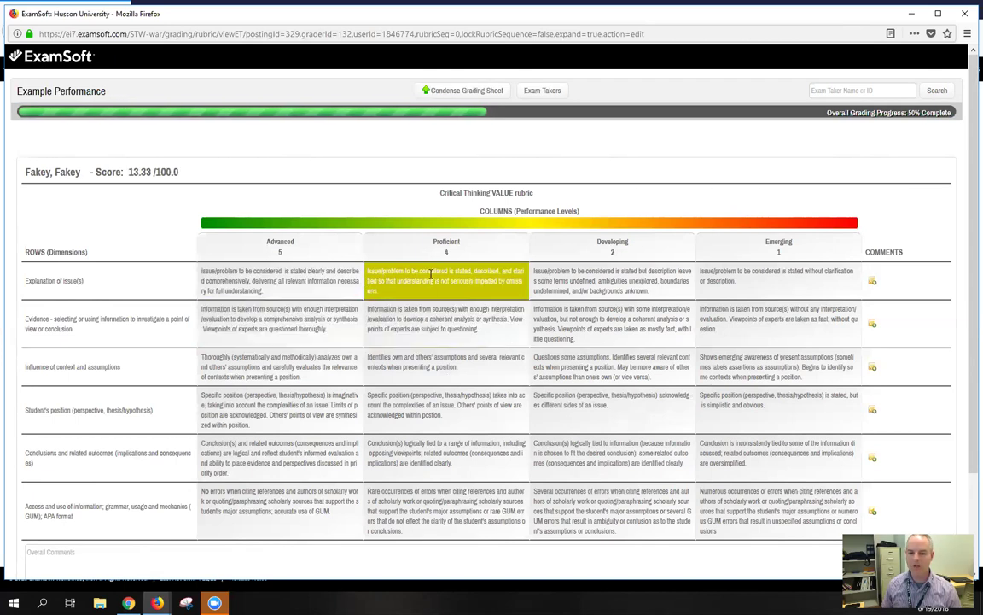
{"action": "left_click", "coordinate": [294, 309]}
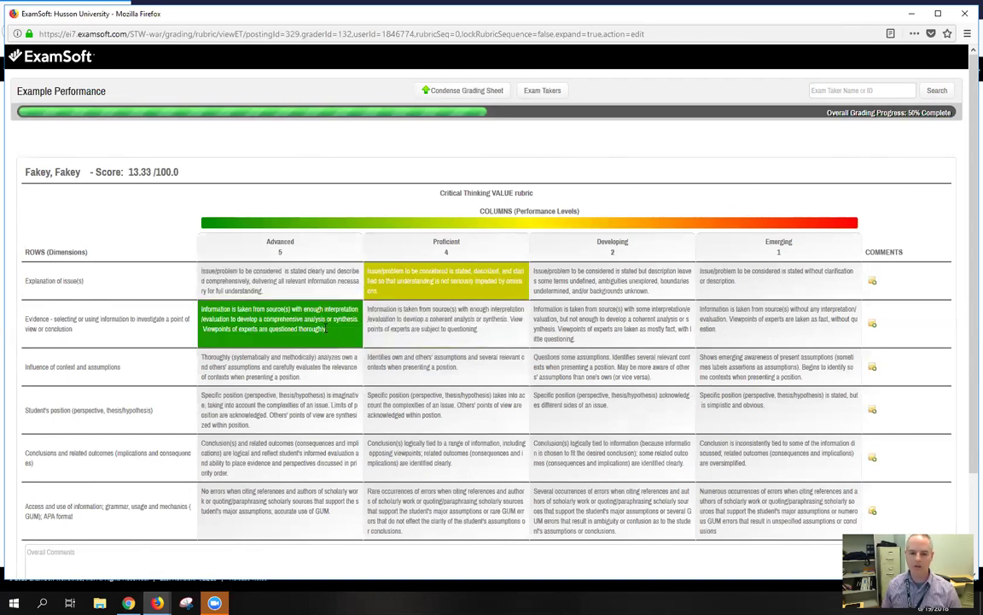
{"action": "left_click", "coordinate": [418, 369]}
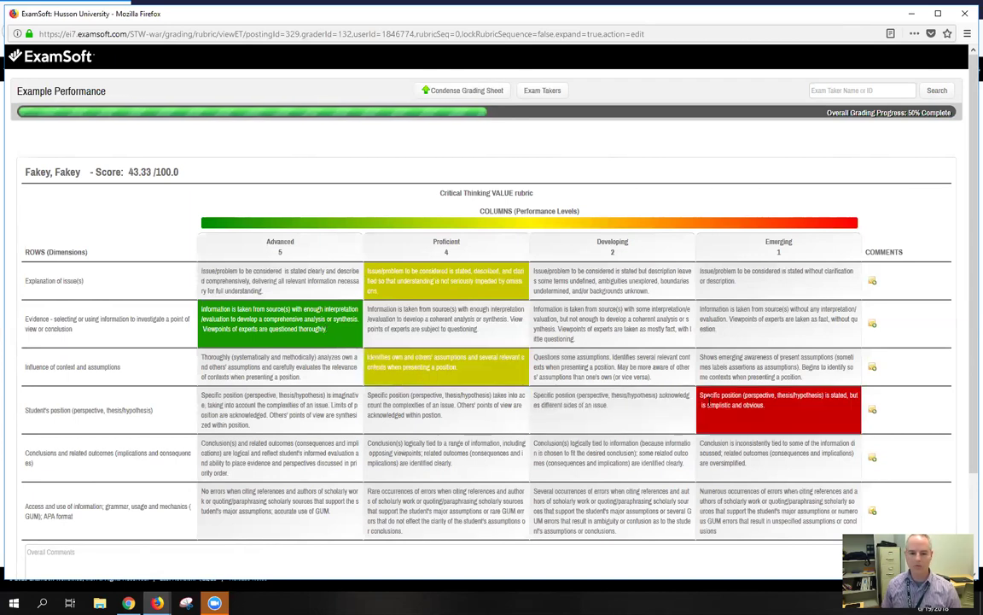
{"action": "left_click", "coordinate": [722, 398]}
{"action": "left_click", "coordinate": [611, 466]}
{"action": "left_click", "coordinate": [334, 504]}
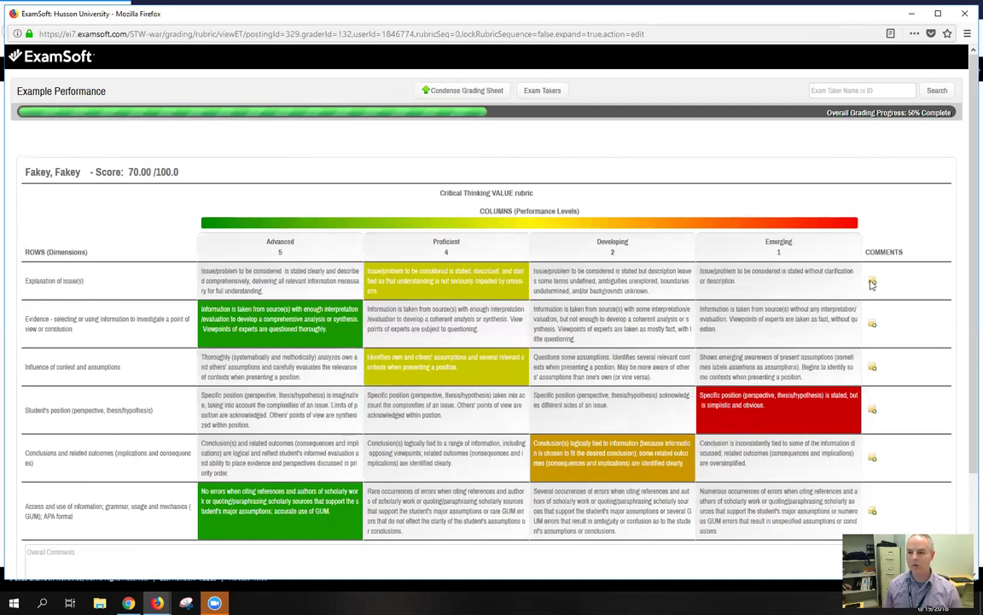
Add and save the feedback comment "Comment here" on the Explanation of issue(s) row.
{"action": "left_click", "coordinate": [871, 282]}
{"action": "left_click", "coordinate": [526, 164]}
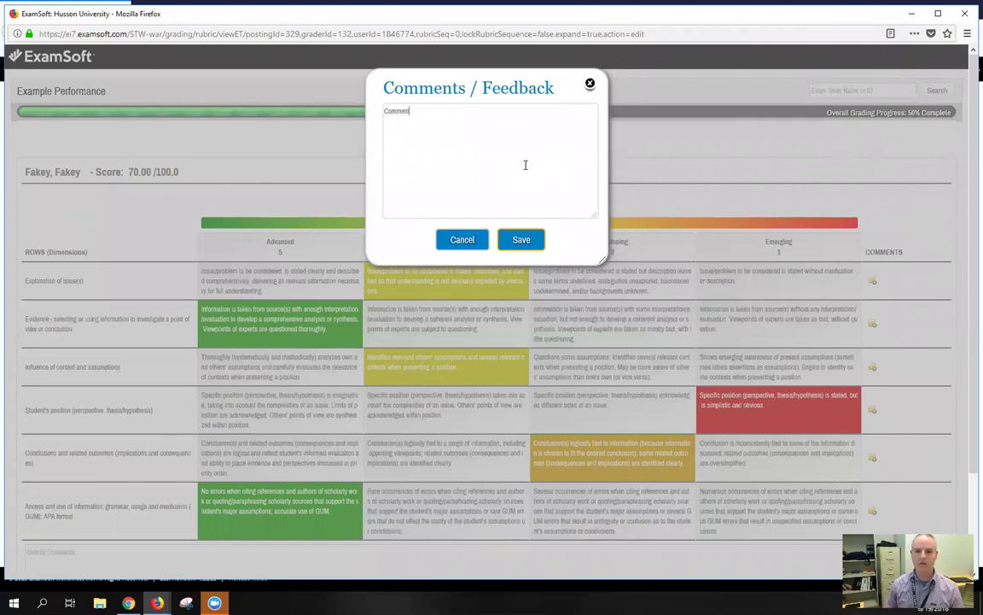
{"action": "type", "text": "Comment here"}
{"action": "left_click", "coordinate": [521, 240]}
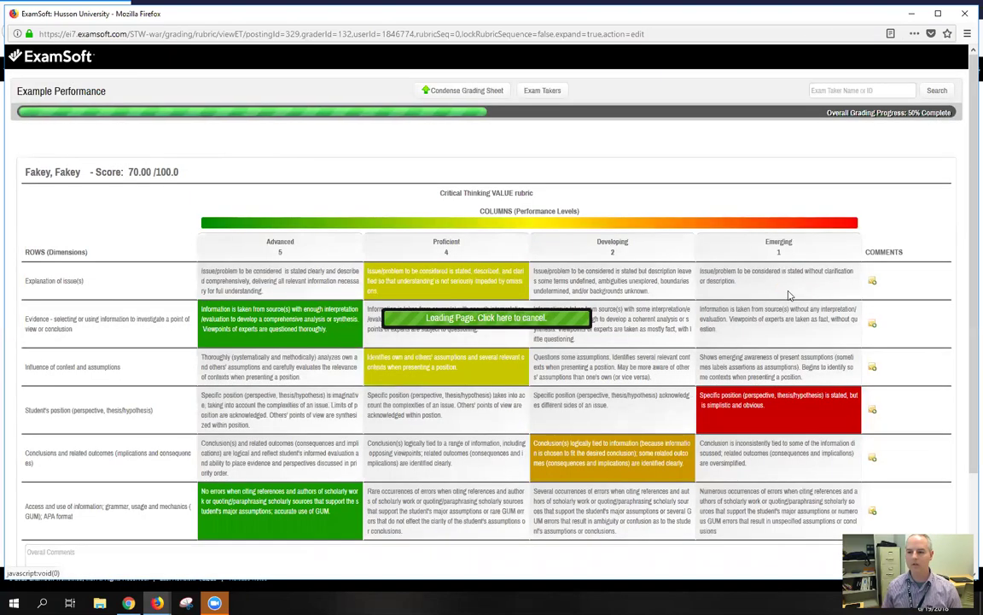
Enter "Overall" as the overall comment, save the grades and return to the exam taker list.
{"action": "scroll", "coordinate": [577, 303], "scroll_direction": "down", "scroll_amount": 3}
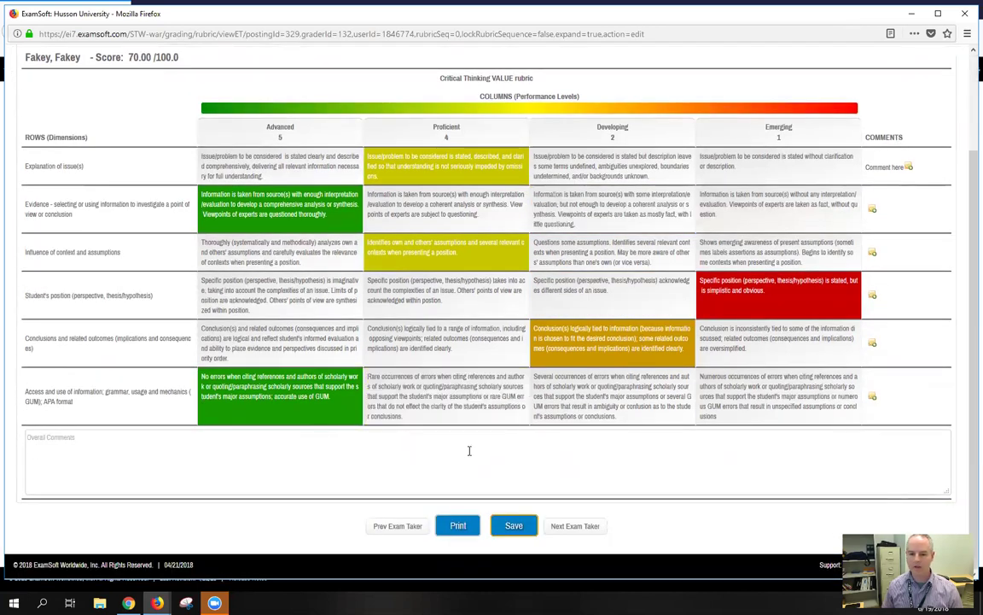
{"action": "left_click", "coordinate": [241, 451]}
{"action": "type", "text": "Overall"}
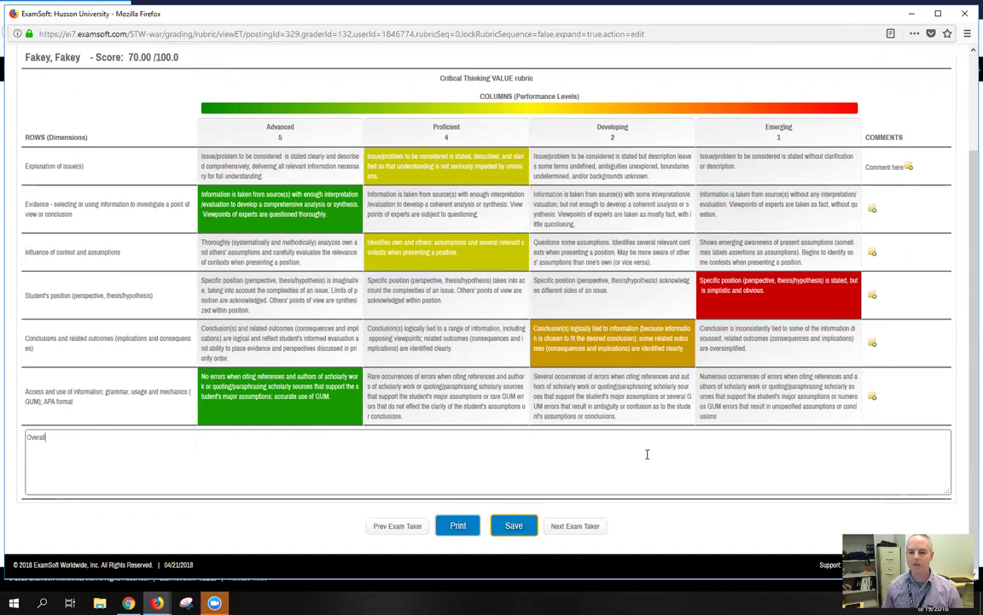
{"action": "left_click", "coordinate": [514, 525]}
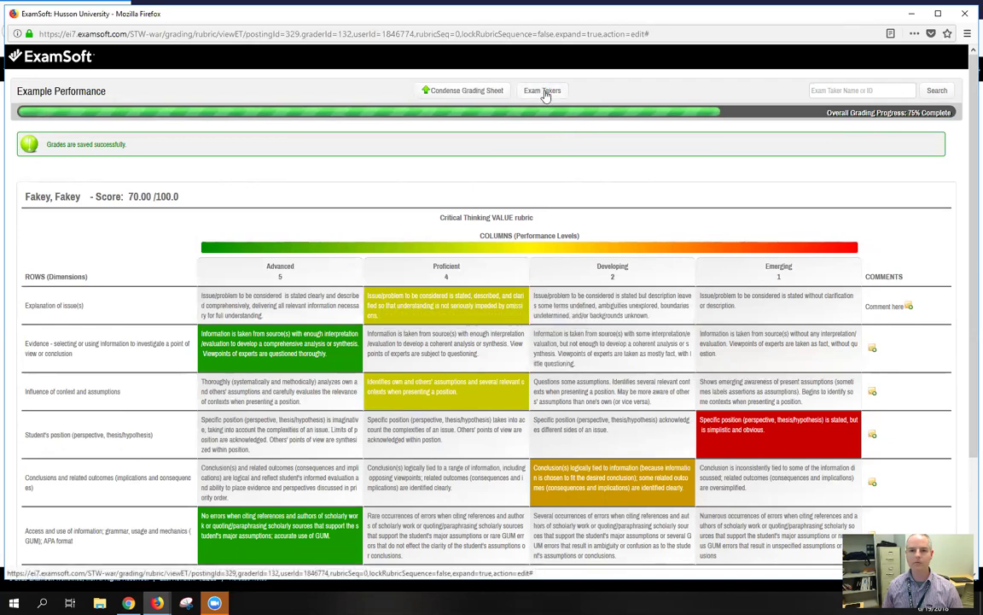
{"action": "left_click", "coordinate": [545, 91]}
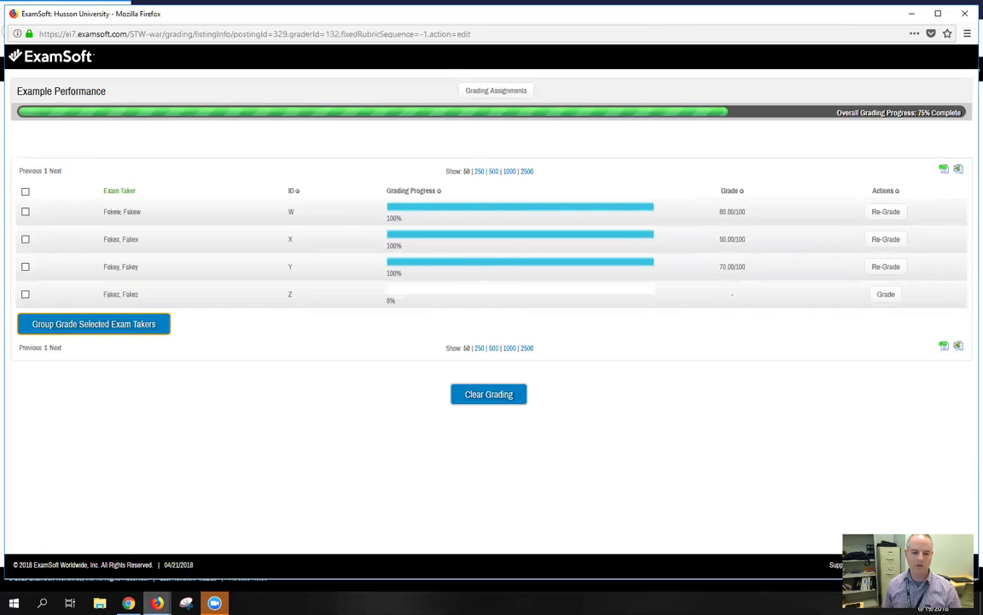
Switch to the Google Slides presentation and page through to the View/Release Exam Taker Results slide, then leave the slide show.
{"action": "left_click", "coordinate": [128, 603]}
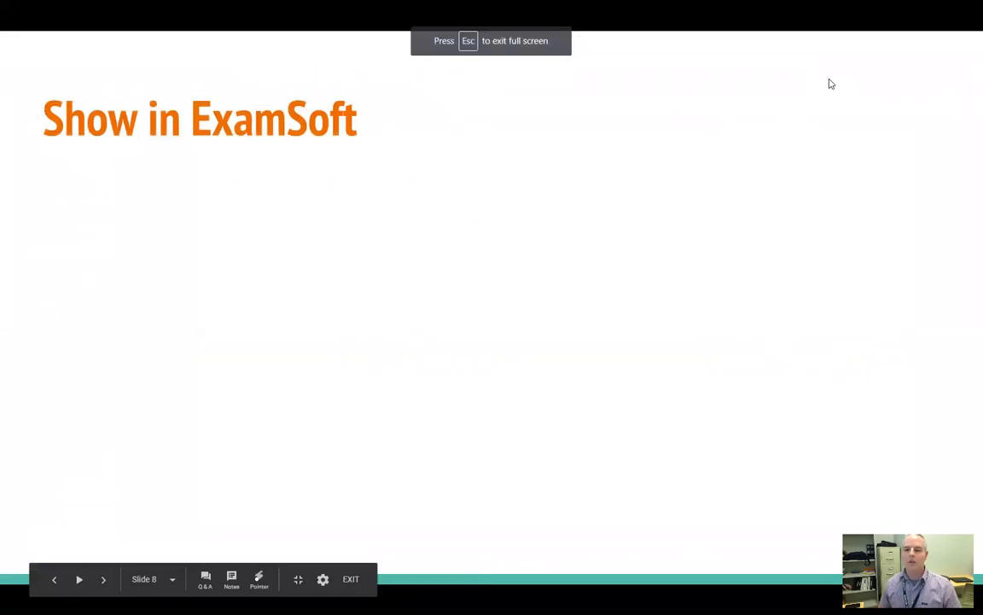
{"action": "key", "text": "Right"}
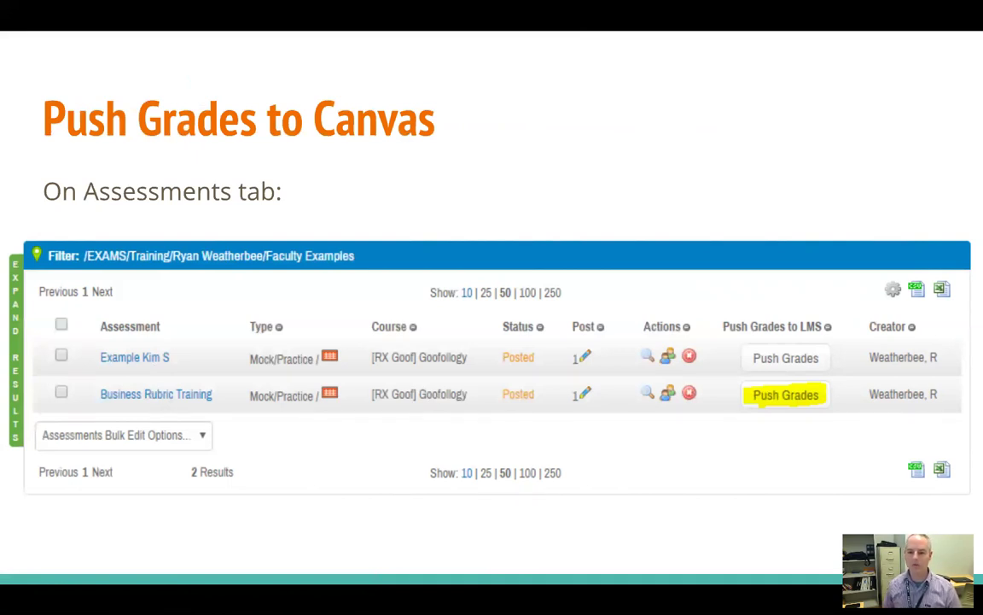
{"action": "key", "text": "Right"}
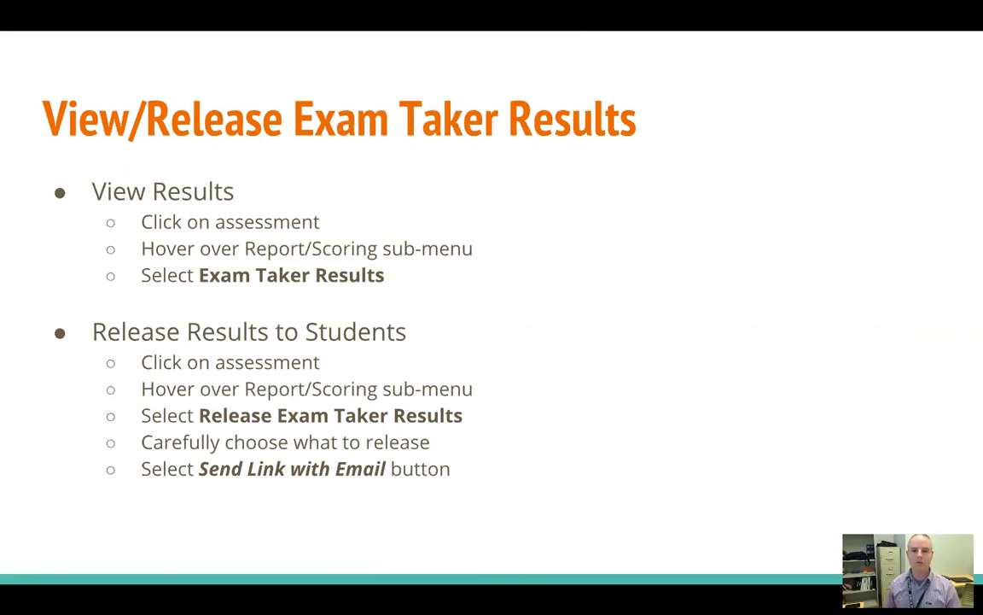
{"action": "key", "text": "Escape"}
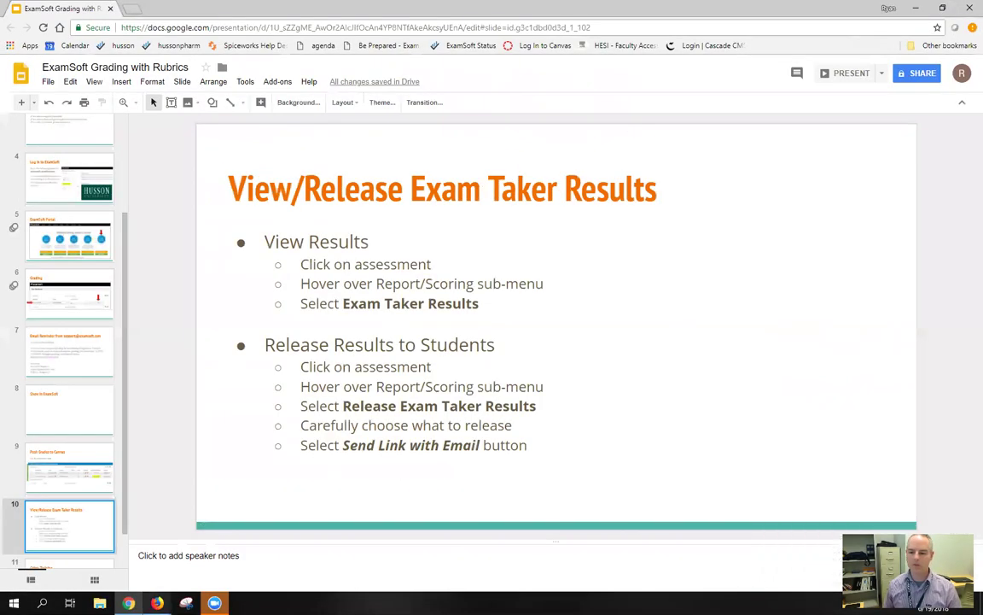
Switch back to ExamSoft, minimize the Example Performance grading window and open the Assessments list in the main window.
{"action": "mouse_move", "coordinate": [157, 603]}
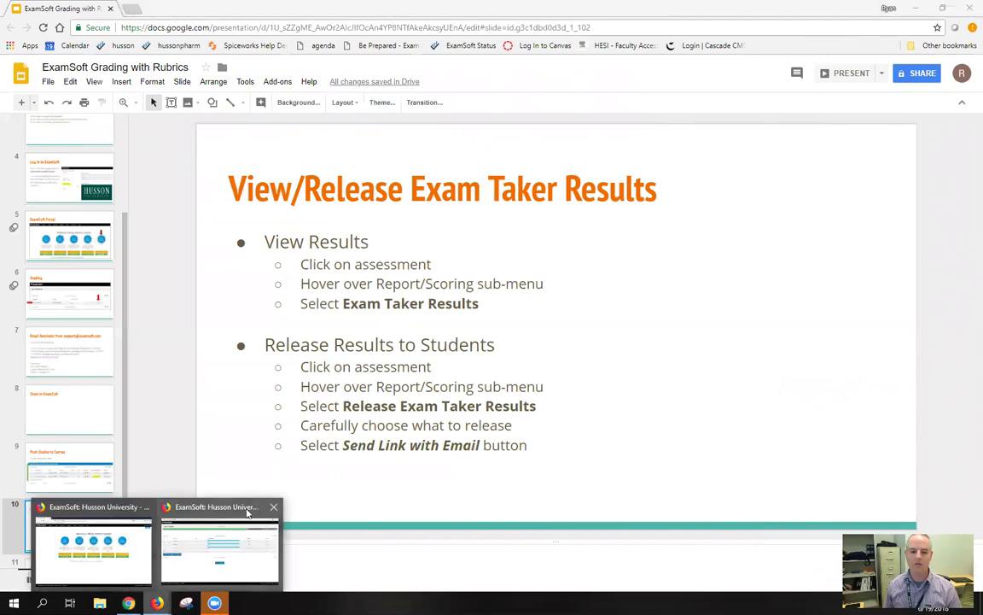
{"action": "left_click", "coordinate": [196, 550]}
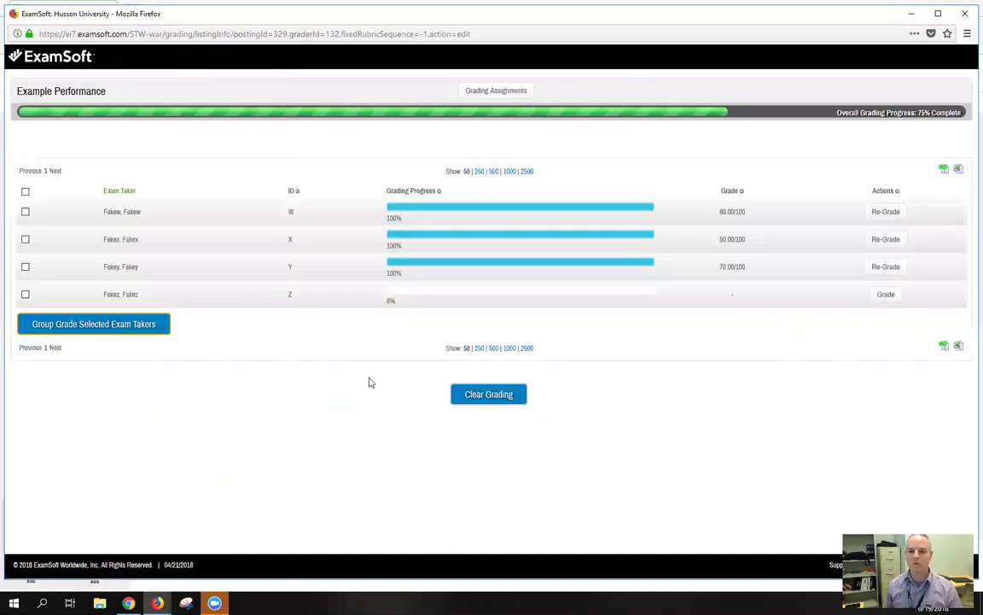
{"action": "left_click", "coordinate": [912, 14]}
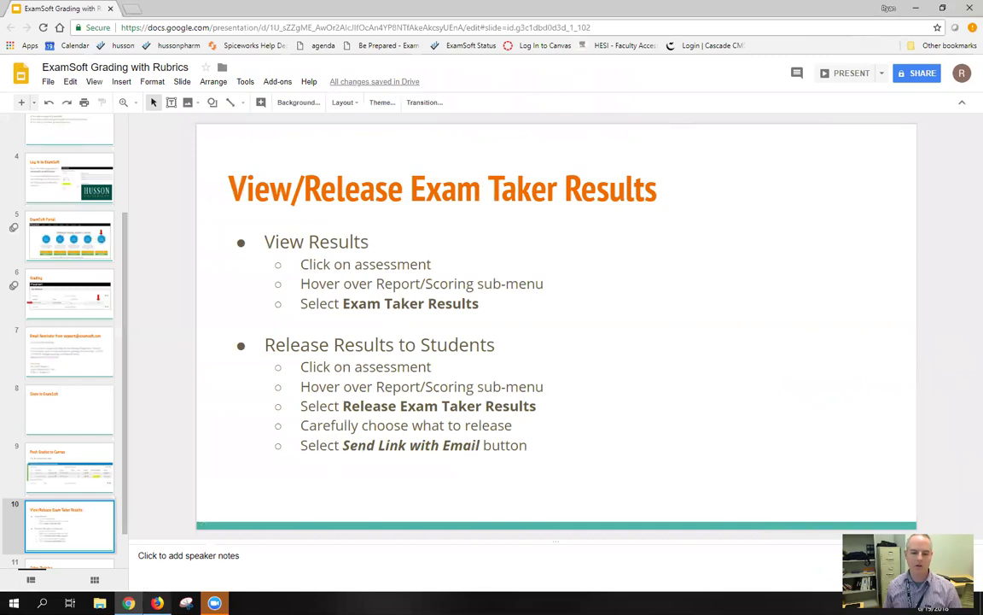
{"action": "key", "text": "alt+Tab"}
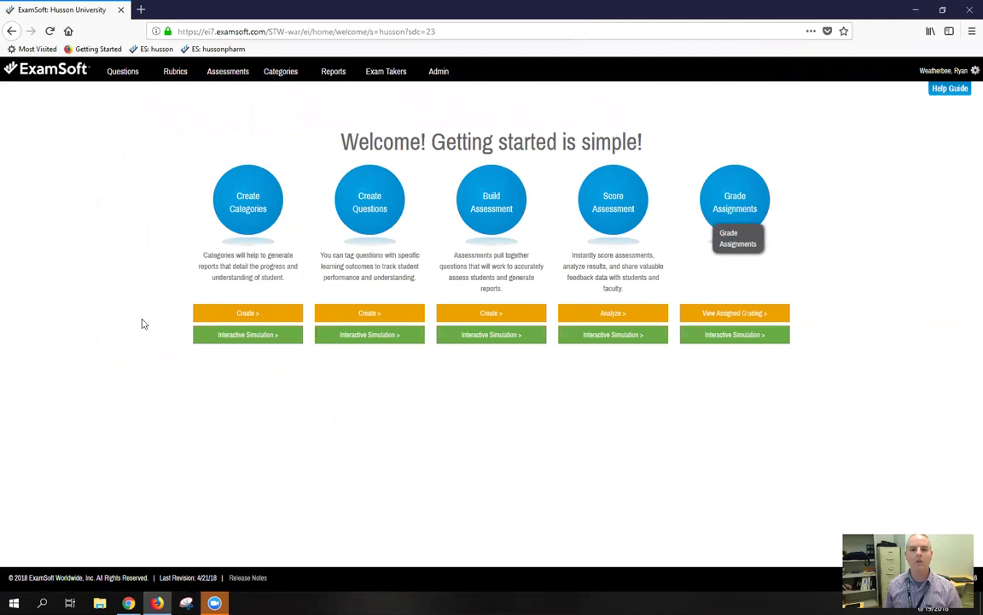
{"action": "left_click", "coordinate": [228, 72]}
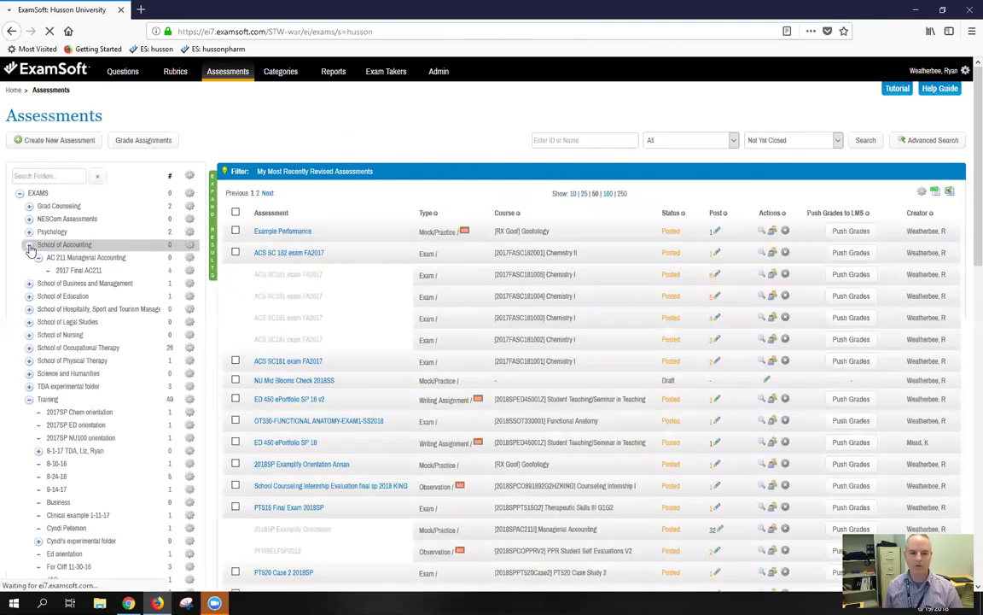
Expand the School of Accounting exam folder and open the choice of additional columns for the assessments table.
{"action": "left_click", "coordinate": [30, 245]}
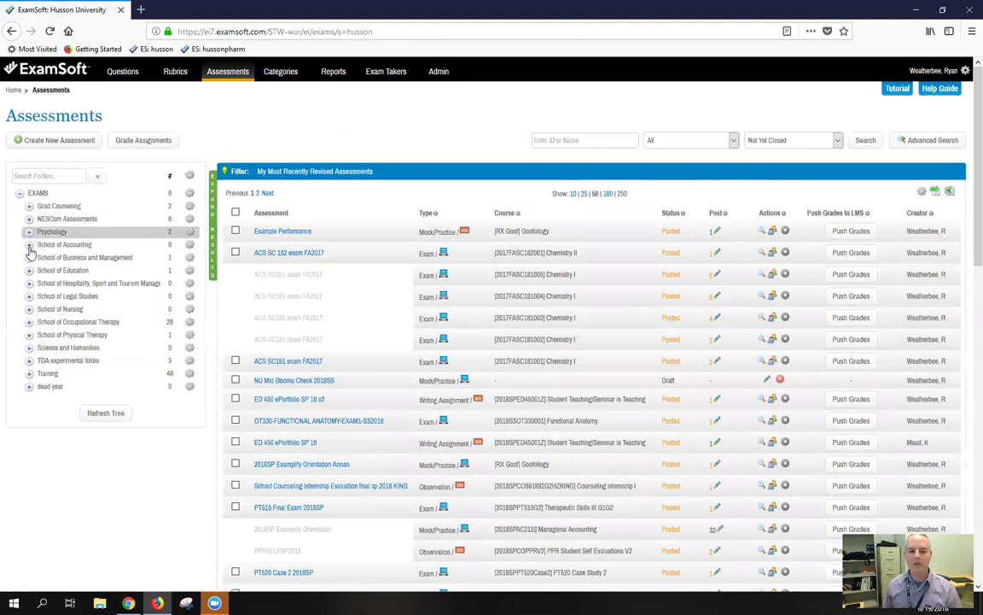
{"action": "left_click", "coordinate": [29, 244]}
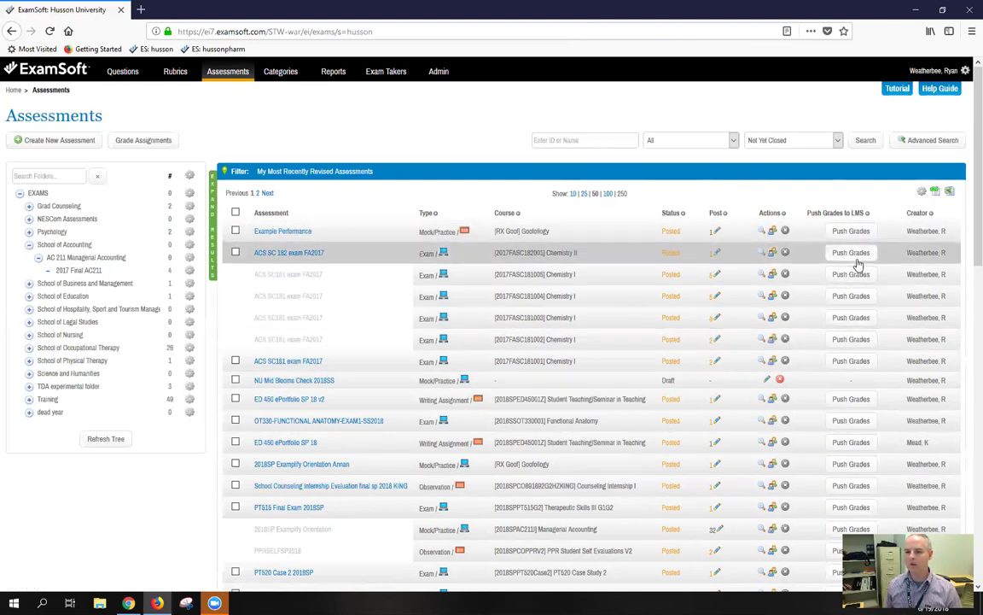
{"action": "left_click", "coordinate": [922, 195]}
{"action": "left_click", "coordinate": [922, 194]}
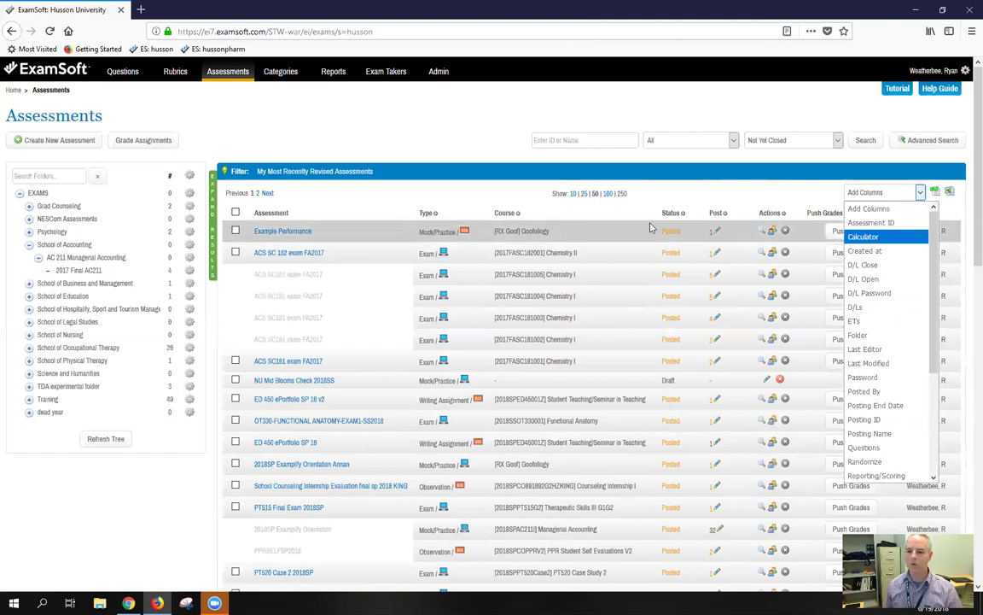
Dismiss the choice of additional columns, open the Example Performance assessment and go to its Exam Taker Results report.
{"action": "left_click", "coordinate": [807, 215]}
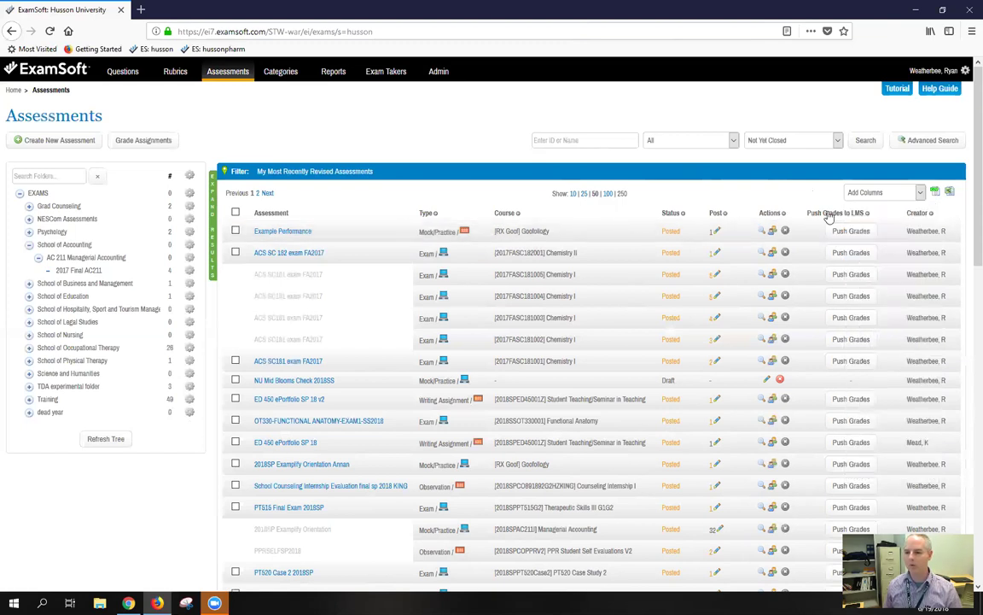
{"action": "mouse_move", "coordinate": [816, 221]}
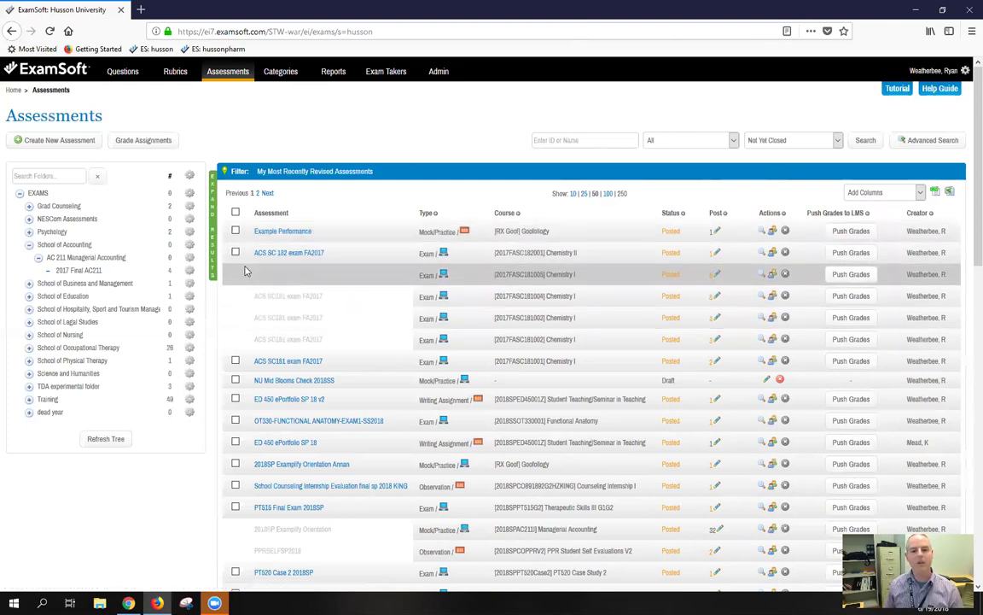
{"action": "left_click", "coordinate": [284, 235]}
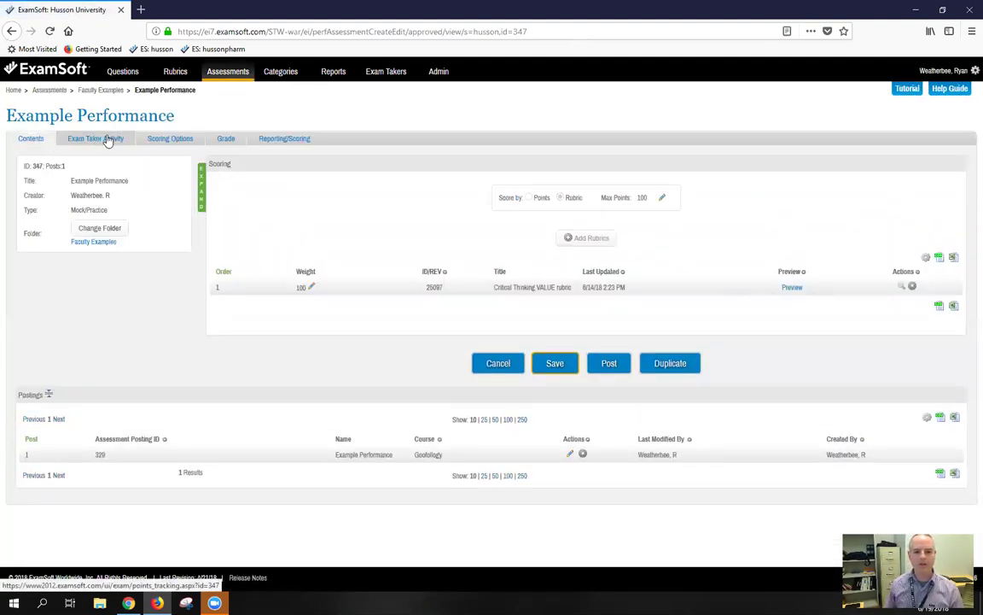
{"action": "mouse_move", "coordinate": [269, 142]}
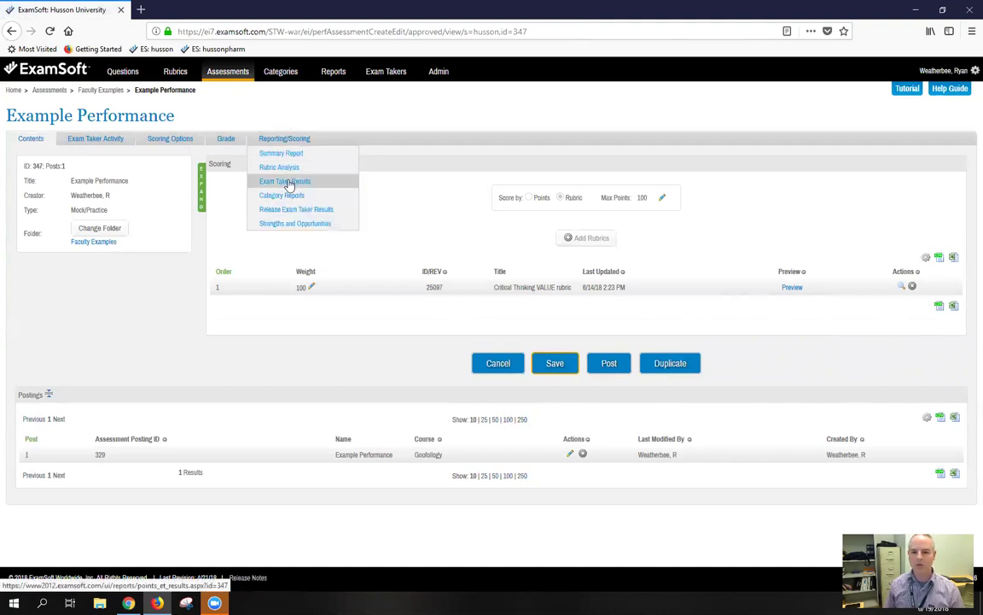
{"action": "left_click", "coordinate": [290, 182]}
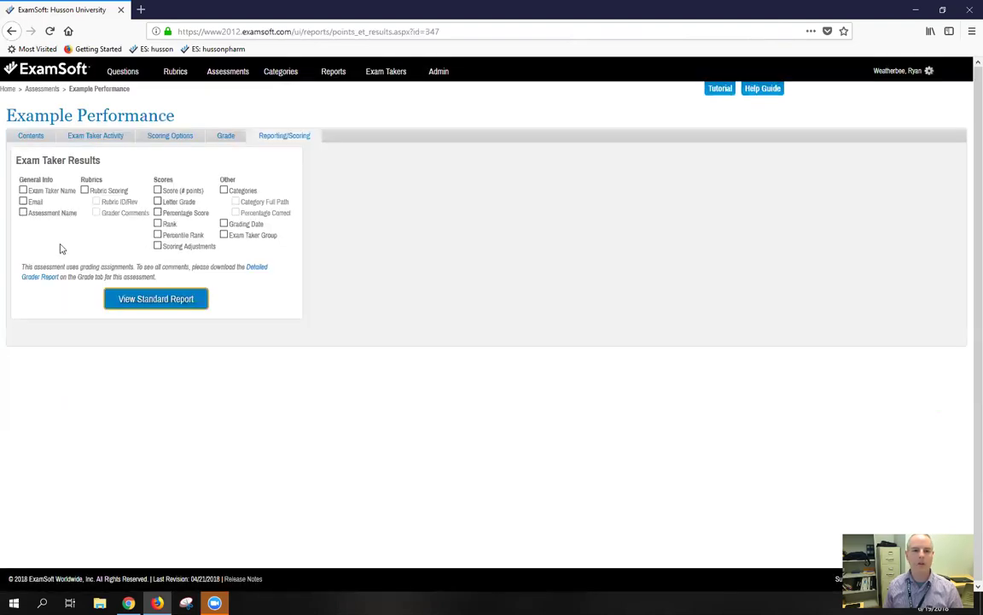
Include Exam Taker Name, Score (# points) and Percentage Score in the Exam Taker Results and view the standard report.
{"action": "left_click", "coordinate": [23, 189]}
{"action": "left_click", "coordinate": [158, 190]}
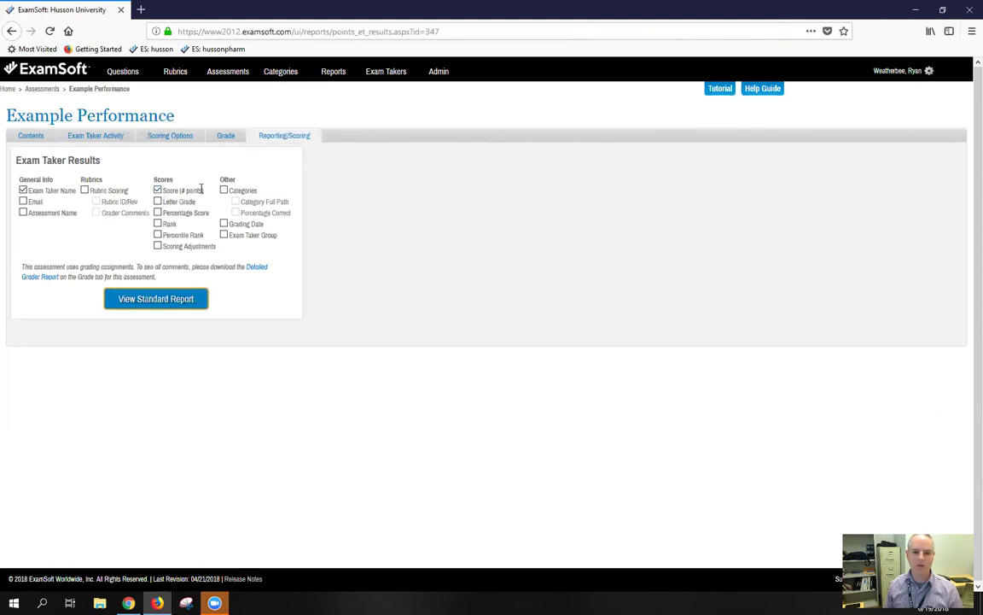
{"action": "left_click", "coordinate": [158, 213]}
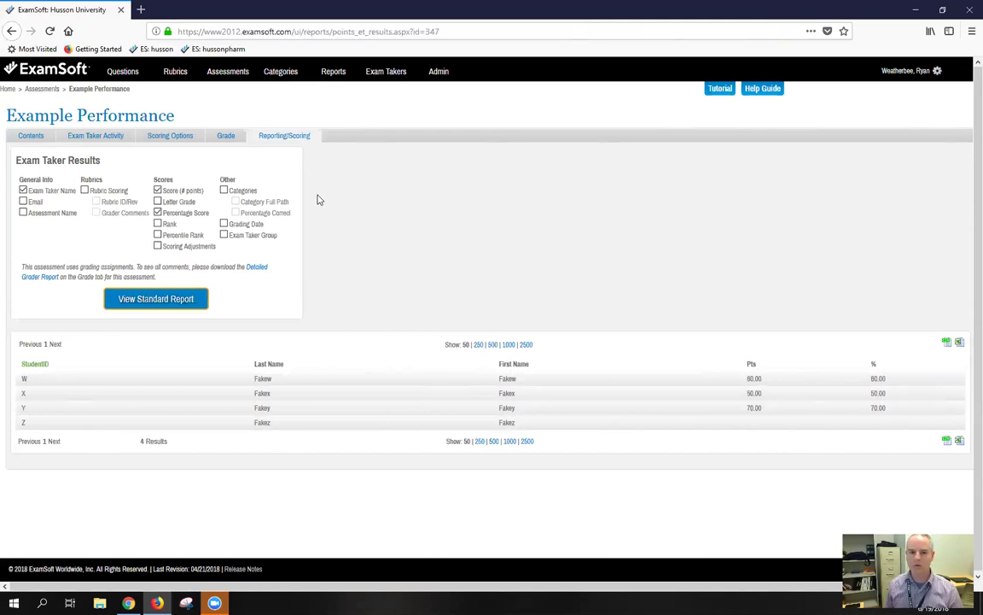
Start releasing exam taker results for Example Performance, select all exam takers in the posting and continue to the result settings.
{"action": "mouse_move", "coordinate": [296, 137]}
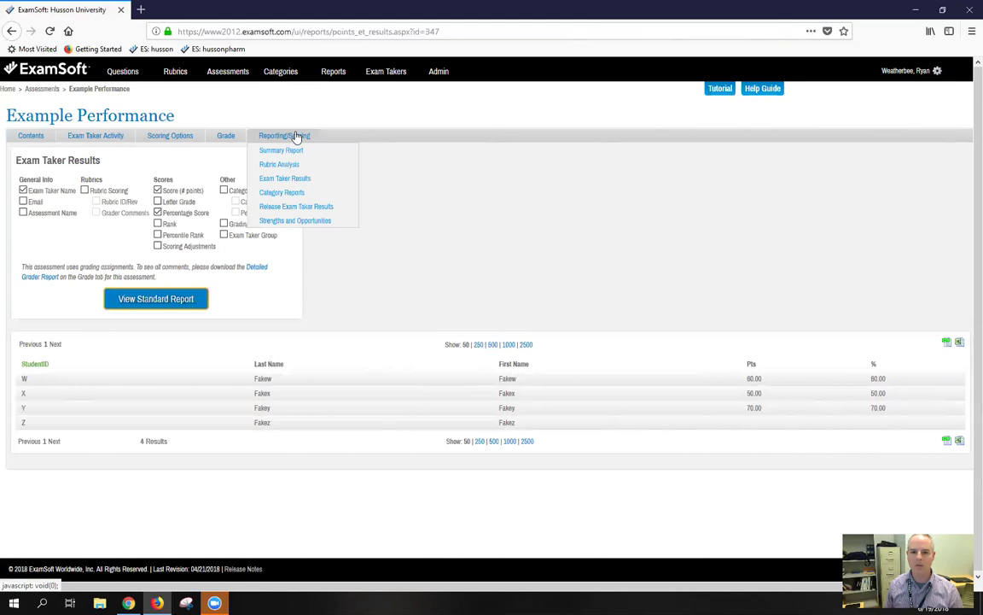
{"action": "left_click", "coordinate": [310, 209]}
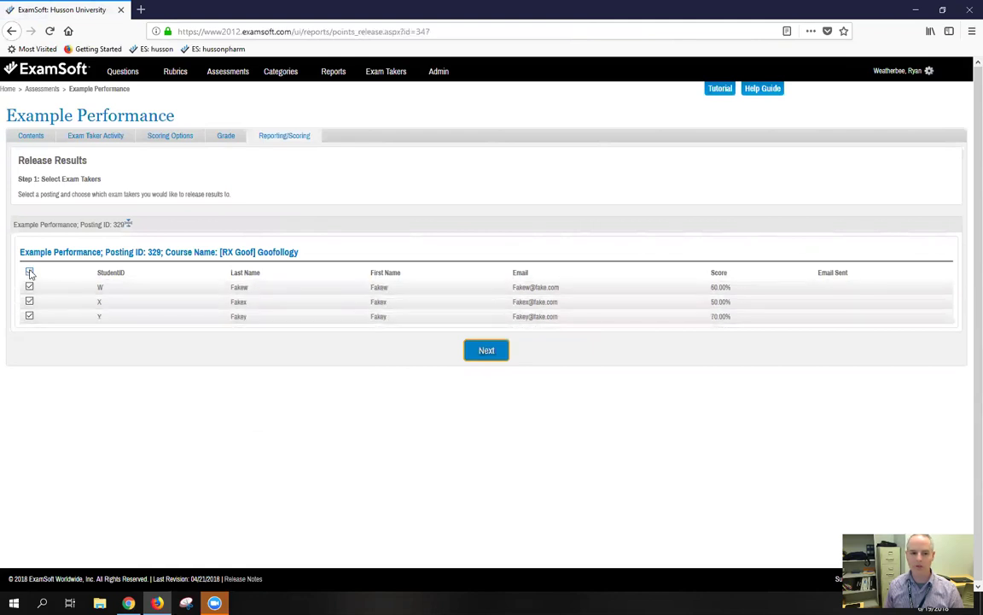
{"action": "left_click", "coordinate": [30, 273]}
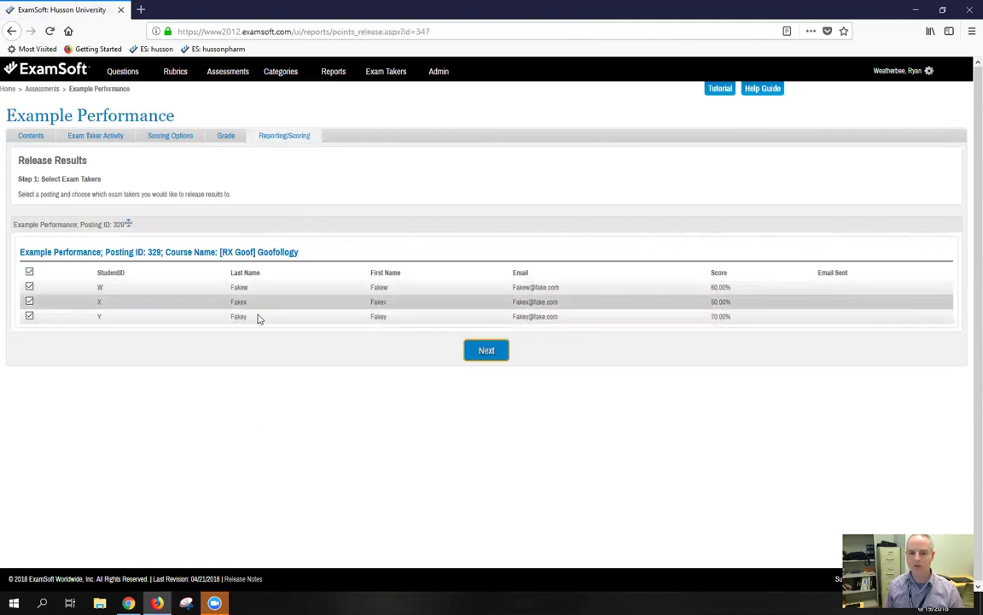
{"action": "left_click", "coordinate": [487, 351]}
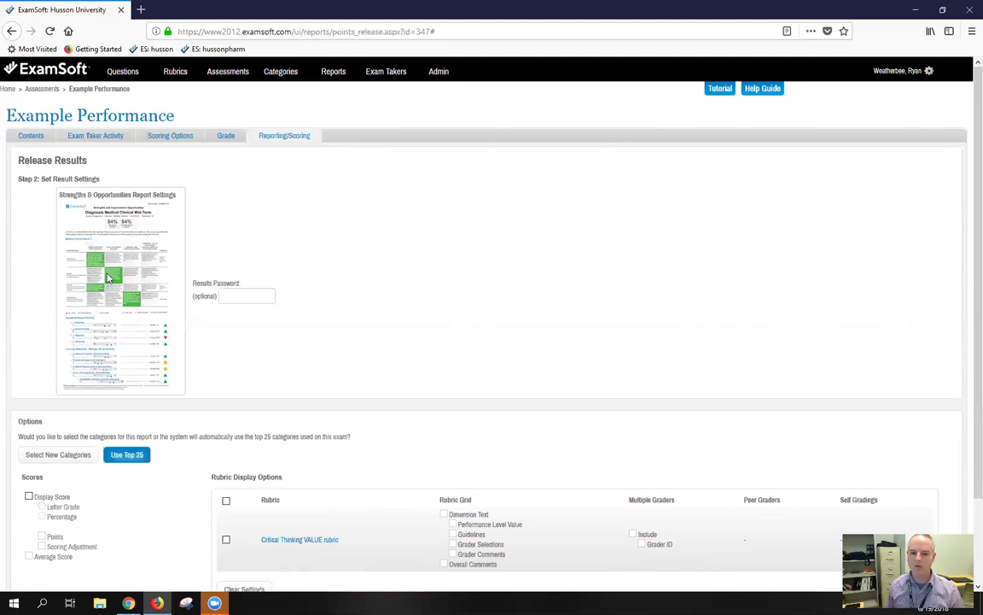
Enable Display Score and include the Critical Thinking VALUE rubric with Dimension Text, Performance Level Value, Guidelines, Grader Selections, Grader Comments and Overall Comments.
{"action": "scroll", "coordinate": [427, 249], "scroll_direction": "down", "scroll_amount": 2}
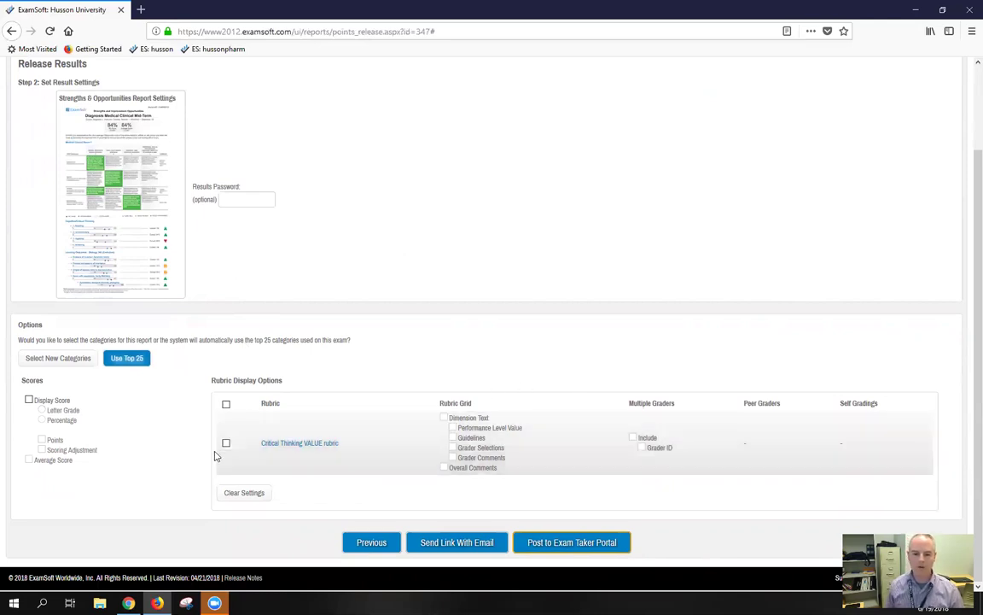
{"action": "left_click", "coordinate": [226, 443]}
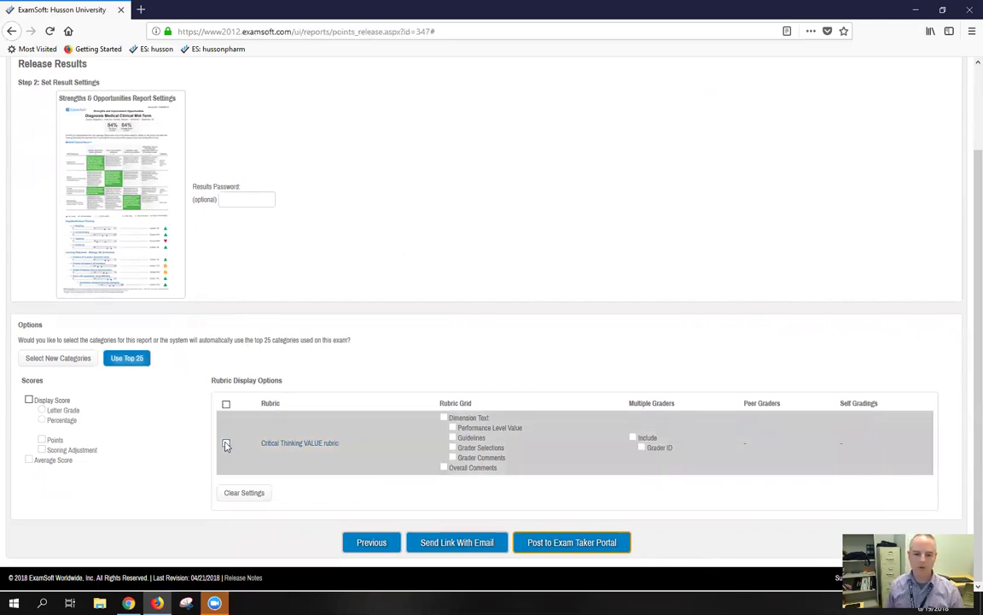
{"action": "left_click", "coordinate": [444, 418]}
{"action": "left_click", "coordinate": [452, 428]}
{"action": "left_click", "coordinate": [453, 437]}
{"action": "left_click", "coordinate": [452, 448]}
{"action": "left_click", "coordinate": [452, 458]}
{"action": "left_click", "coordinate": [444, 467]}
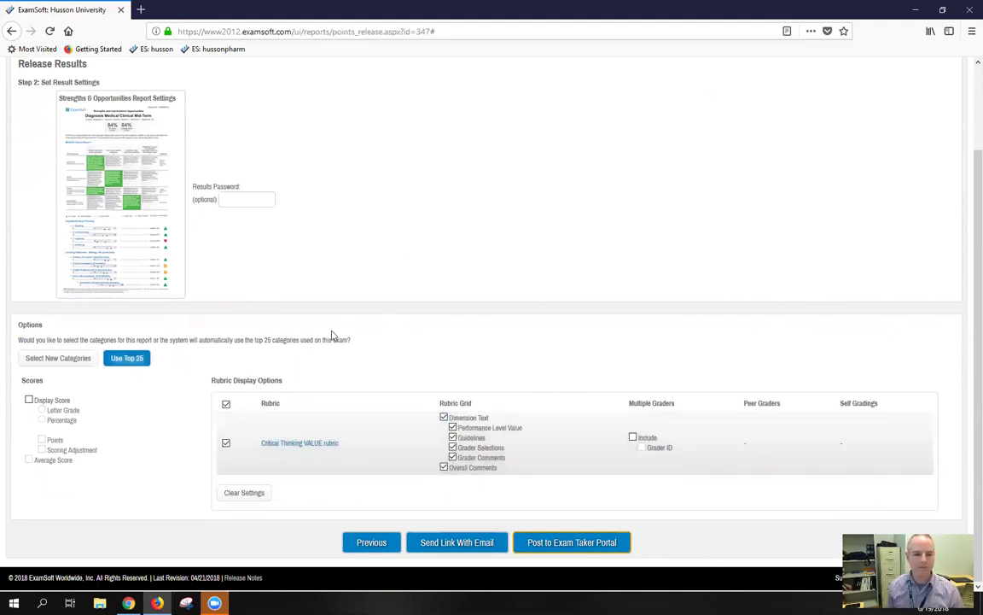
{"action": "left_click", "coordinate": [29, 400]}
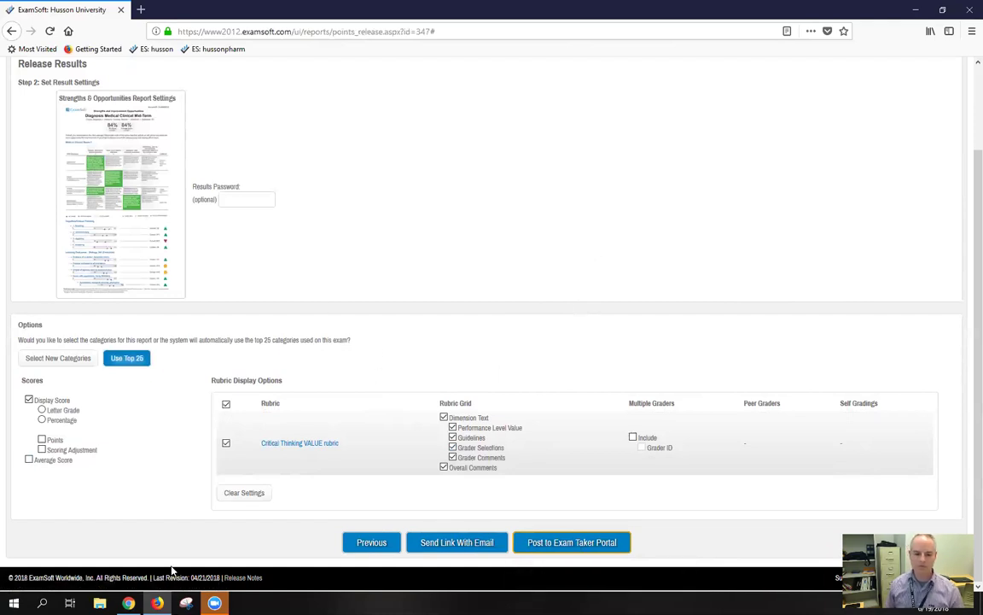
Switch to the Google Slides presentation and start the slide show from the View/Release Exam Taker Results slide.
{"action": "left_click", "coordinate": [129, 603]}
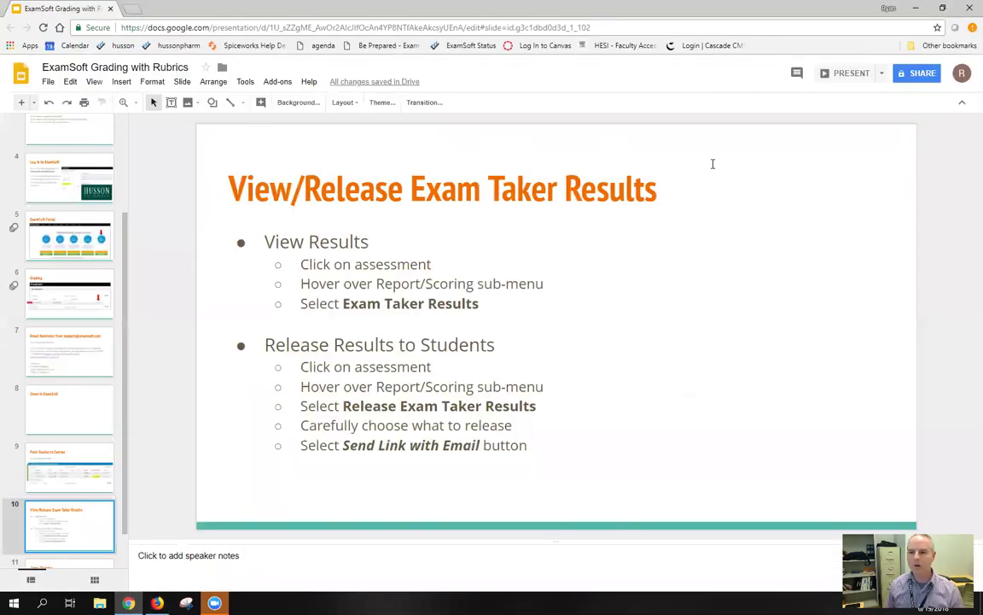
{"action": "left_click", "coordinate": [851, 74]}
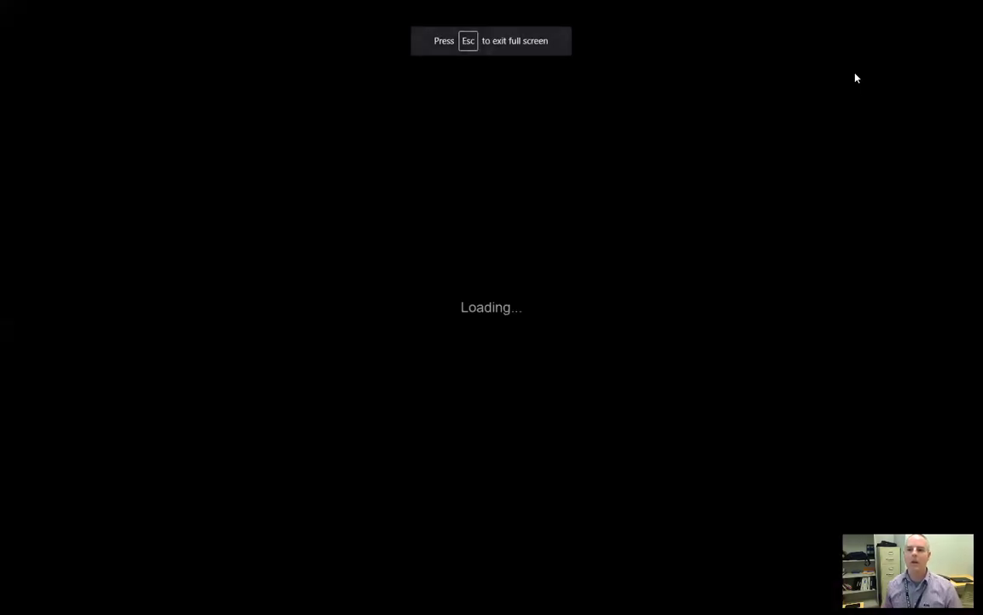